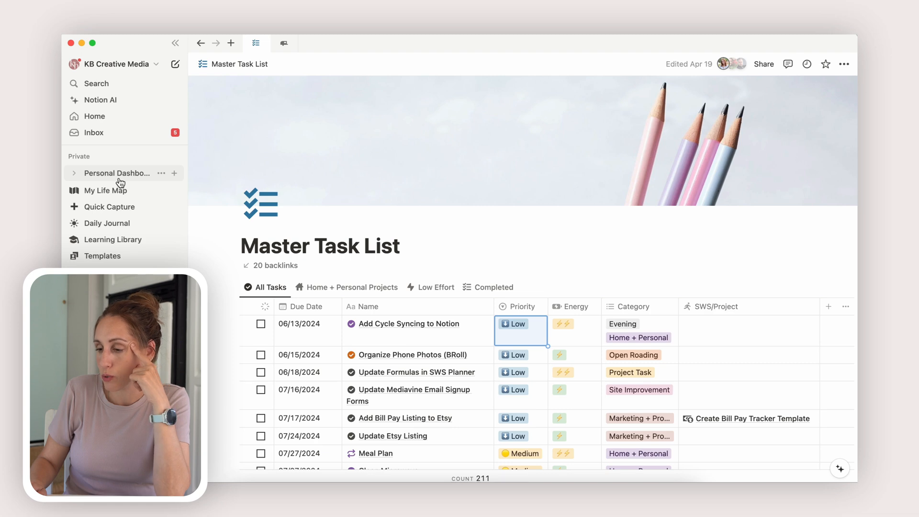
Step: Open the Personal Dashboard page and view its My Tasks section
{"action": "left_click", "coordinate": [120, 179]}
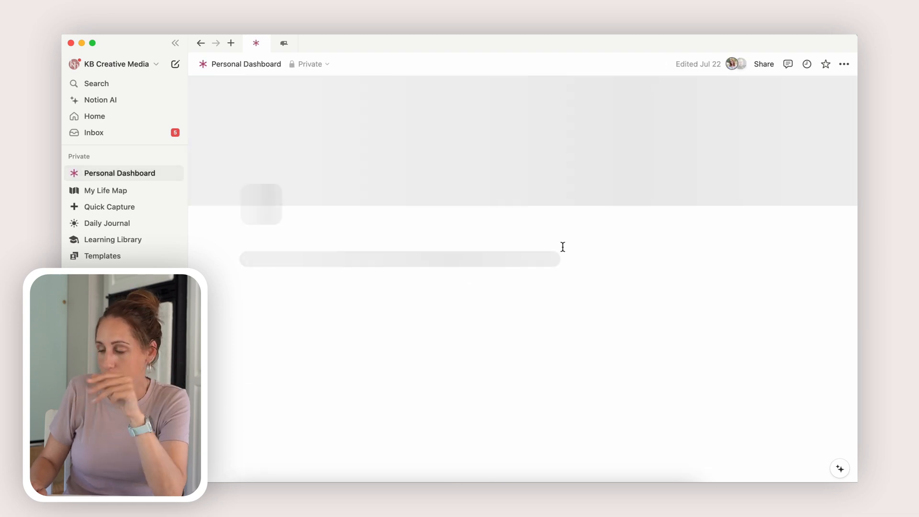
{"action": "scroll", "coordinate": [765, 283], "scroll_direction": "down", "scroll_amount": 10}
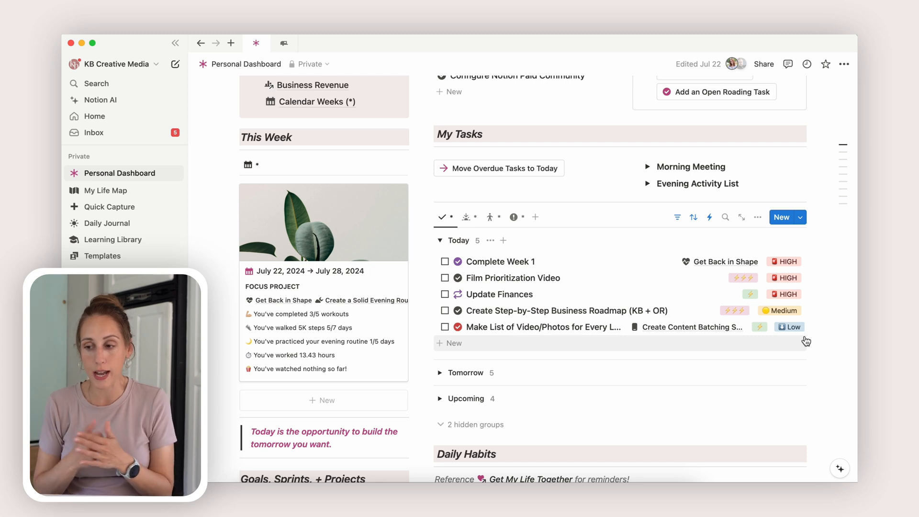
Step: Switch to the calendar app and expand the list of Notion tasks due today
{"action": "left_click", "coordinate": [483, 480]}
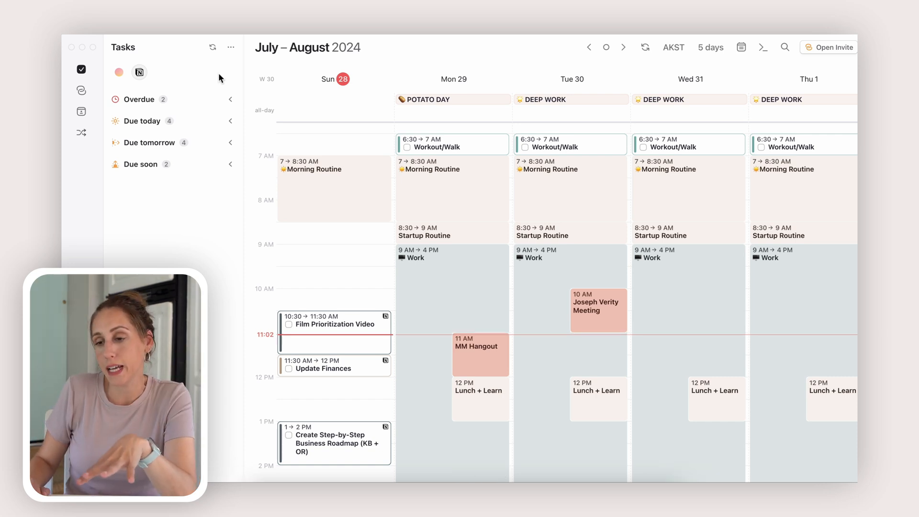
{"action": "left_click", "coordinate": [232, 122]}
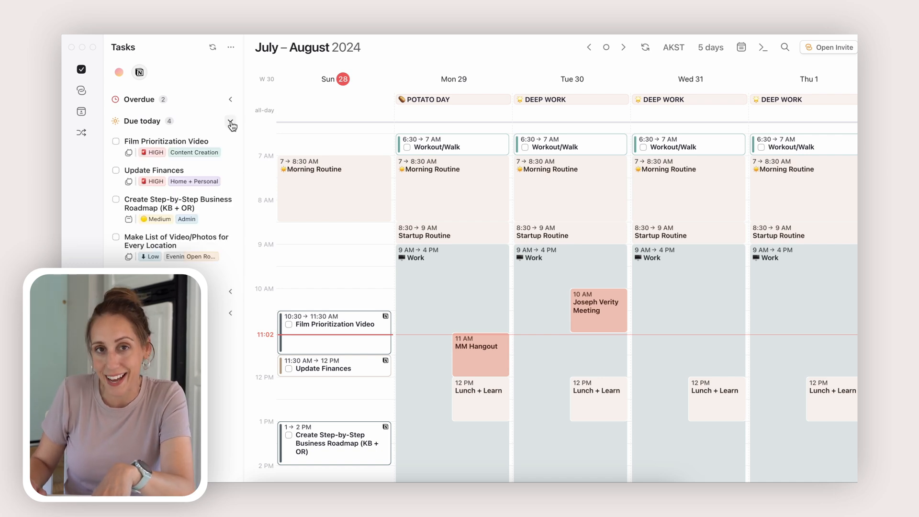
{"action": "left_click", "coordinate": [232, 122]}
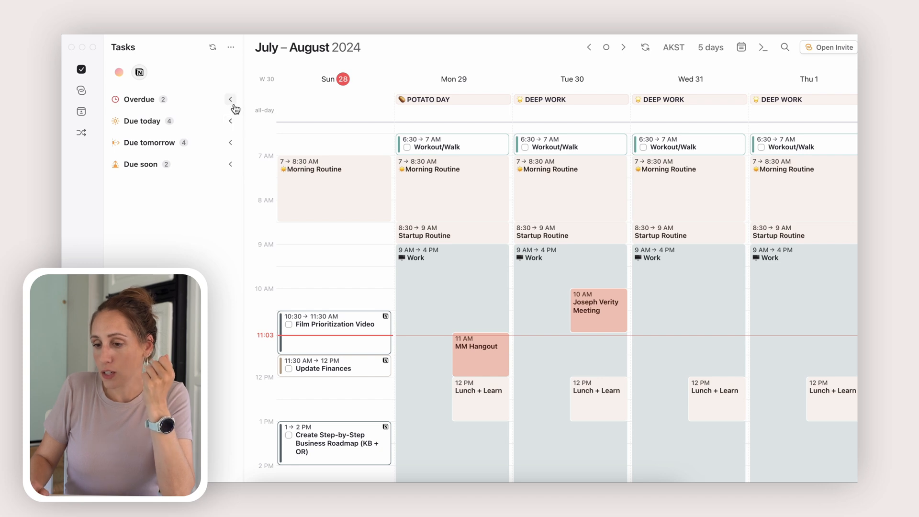
{"action": "left_click", "coordinate": [233, 124]}
{"action": "left_click", "coordinate": [235, 124]}
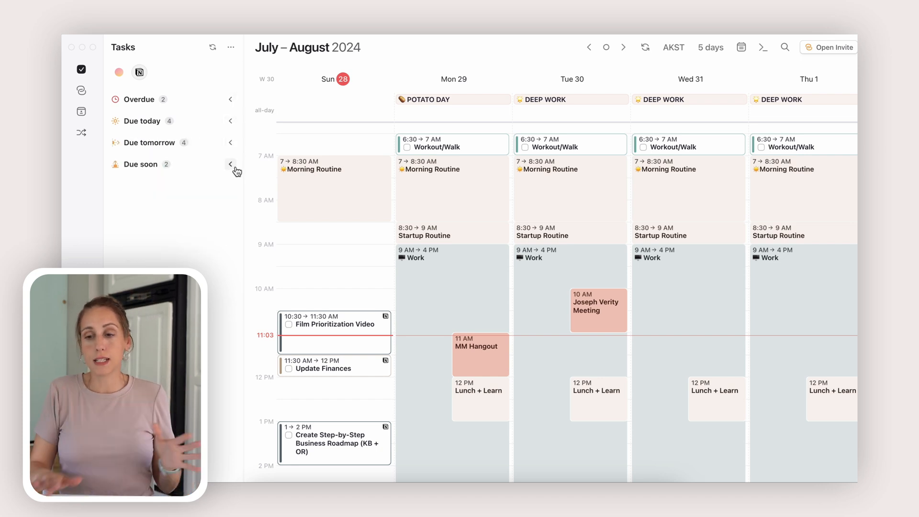
{"action": "left_click", "coordinate": [232, 123]}
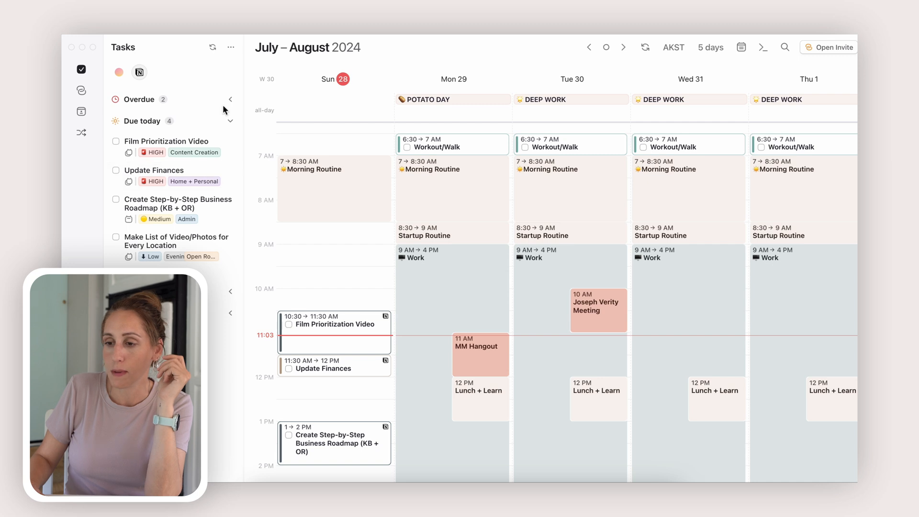
Step: Try showing the Energy label and hiding the Category label on the listed tasks, restoring each original display setting
{"action": "left_click", "coordinate": [231, 48]}
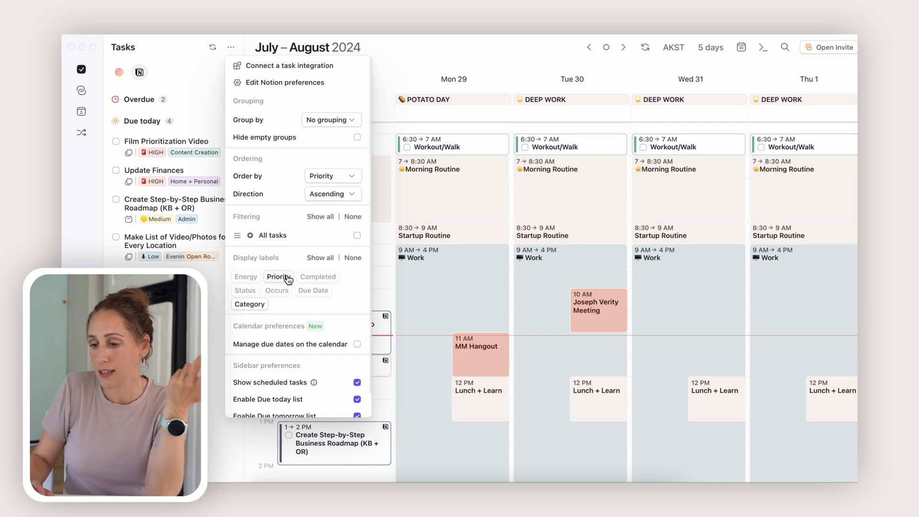
{"action": "left_click", "coordinate": [246, 277]}
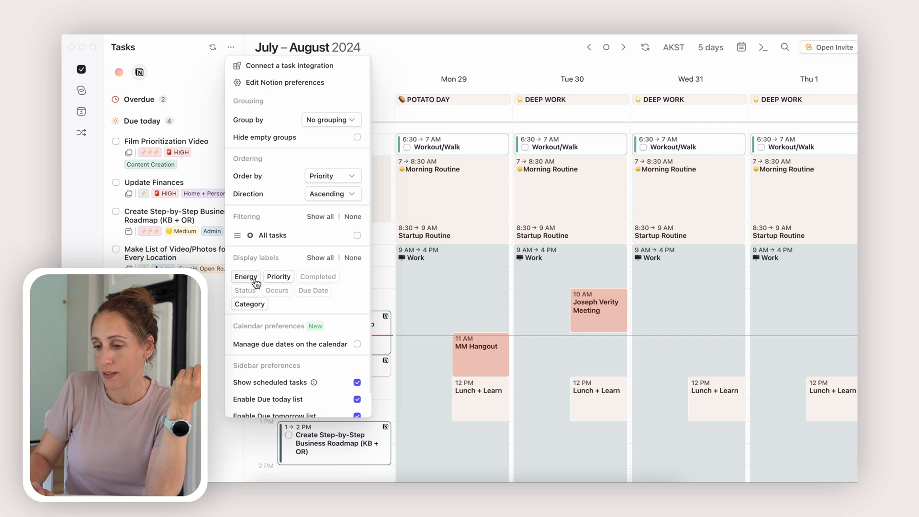
{"action": "left_click", "coordinate": [254, 280]}
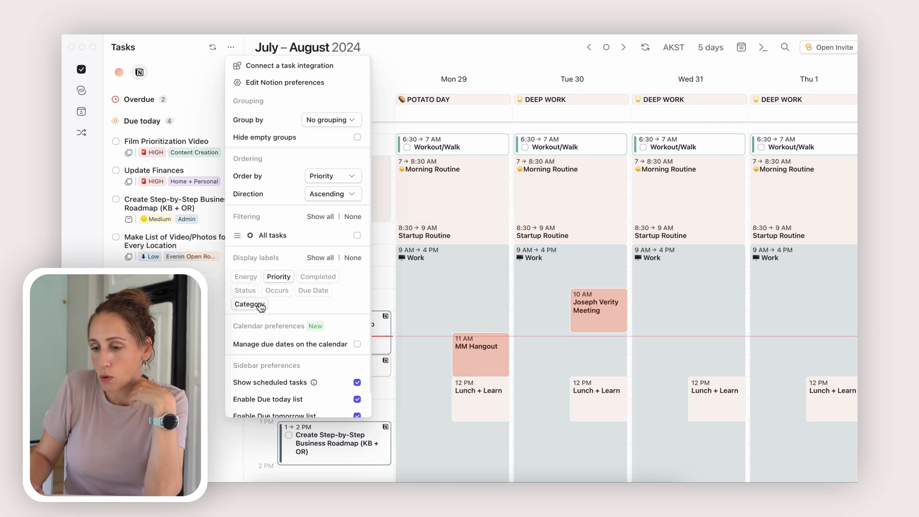
{"action": "left_click", "coordinate": [259, 305]}
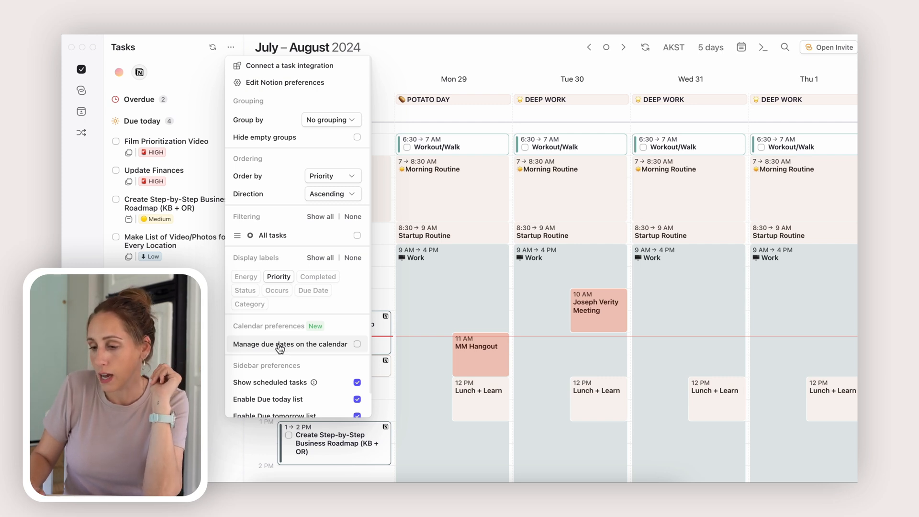
{"action": "left_click", "coordinate": [259, 305]}
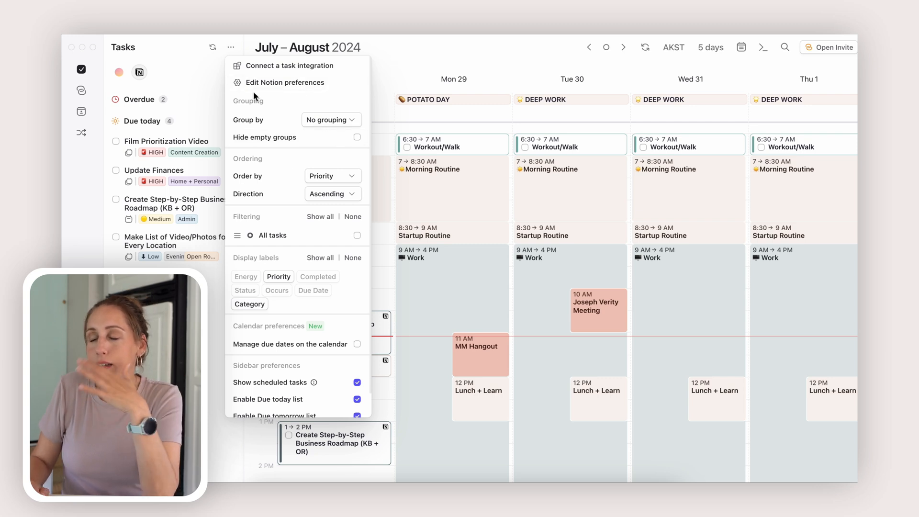
{"action": "left_click", "coordinate": [201, 79]}
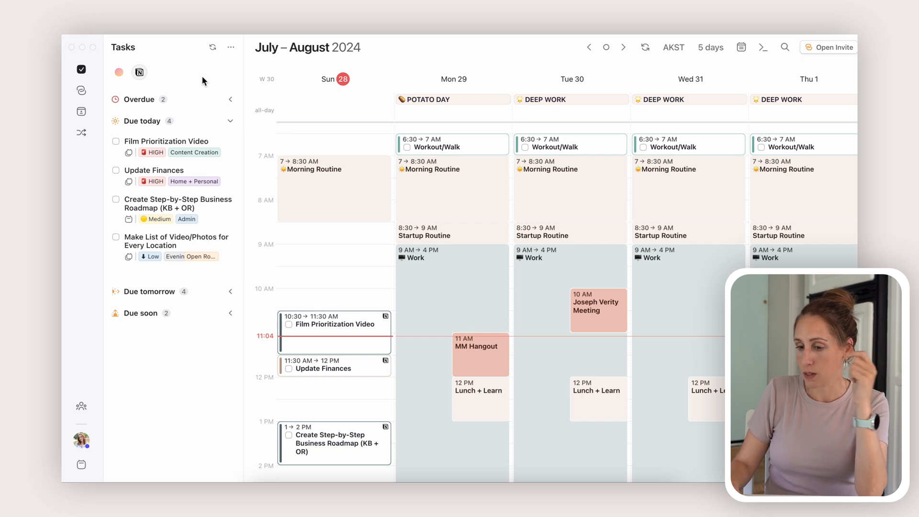
Step: Schedule the Edit Video task from the tasks due tomorrow on Monday 29, from 9 to 11 AM
{"action": "left_click", "coordinate": [230, 293]}
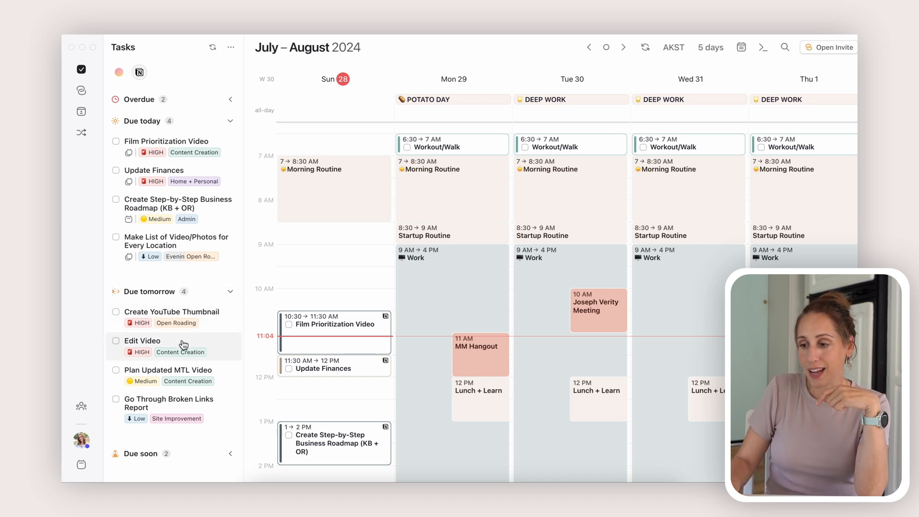
{"action": "left_click_drag", "start_coordinate": [184, 345], "coordinate": [472, 257]}
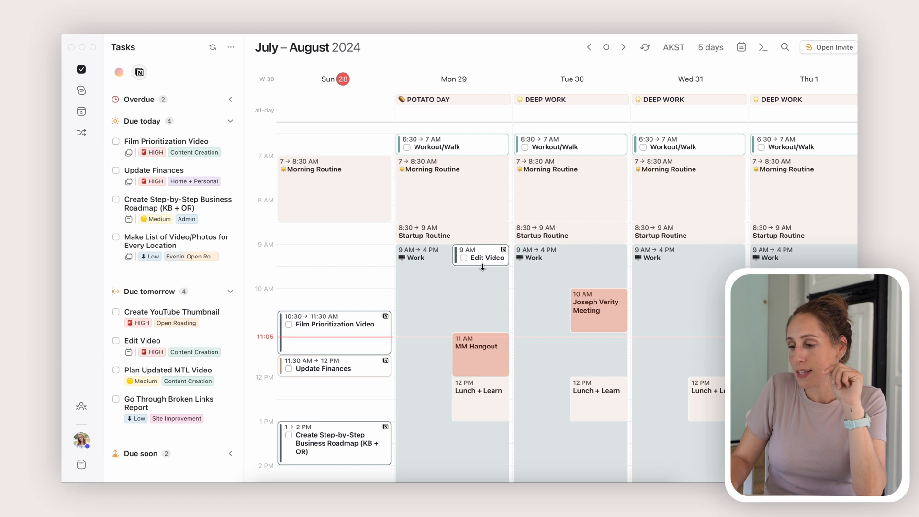
{"action": "left_click_drag", "start_coordinate": [483, 267], "coordinate": [487, 331]}
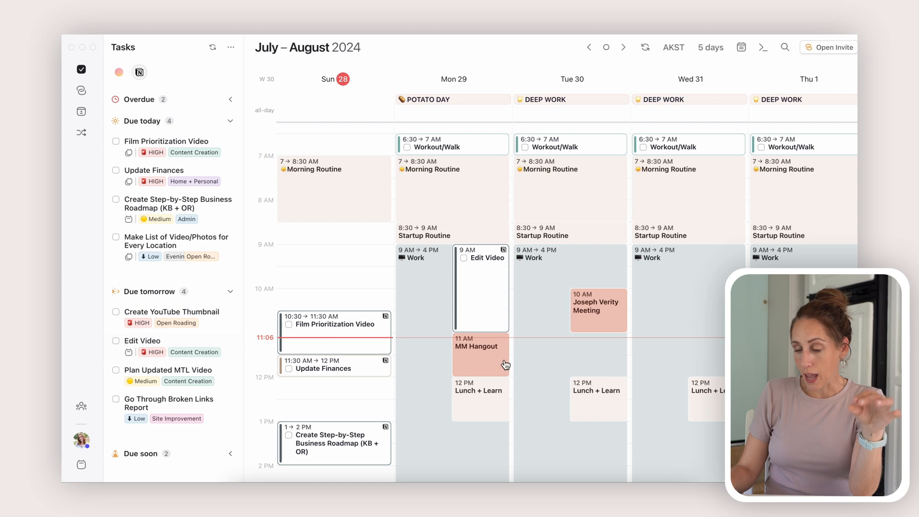
Step: Schedule the Create YouTube Thumbnail task on Monday 29, from 1 to 2 PM
{"action": "scroll", "coordinate": [506, 365], "scroll_direction": "down", "scroll_amount": 3}
{"action": "left_click_drag", "start_coordinate": [160, 318], "coordinate": [486, 335]}
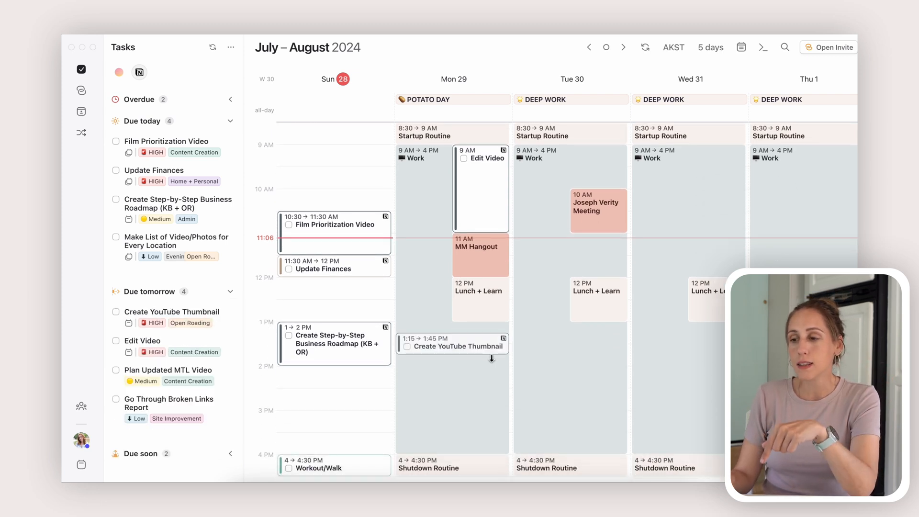
{"action": "mouse_move", "coordinate": [492, 353]}
{"action": "left_mouse_down"}
{"action": "mouse_move", "coordinate": [492, 343]}
{"action": "mouse_move", "coordinate": [488, 362]}
{"action": "left_mouse_up"}
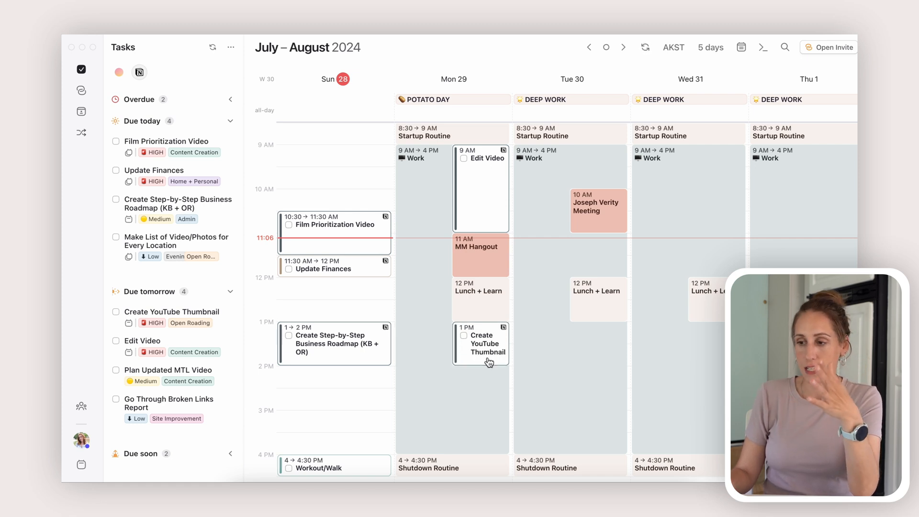
{"action": "scroll", "coordinate": [489, 362], "scroll_direction": "down", "scroll_amount": 3}
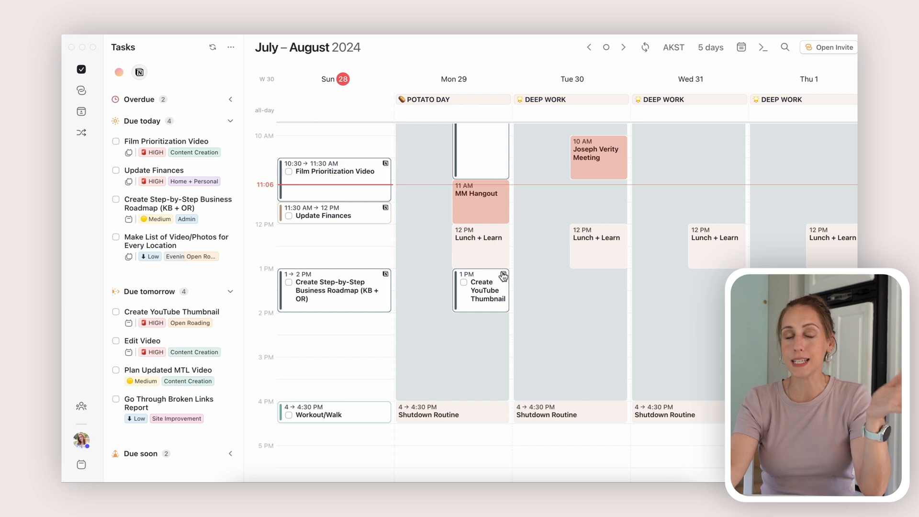
Step: View the list of connected calendars and close it again
{"action": "scroll", "coordinate": [540, 394], "scroll_direction": "up", "scroll_amount": 5}
{"action": "scroll", "coordinate": [540, 394], "scroll_direction": "up", "scroll_amount": 2}
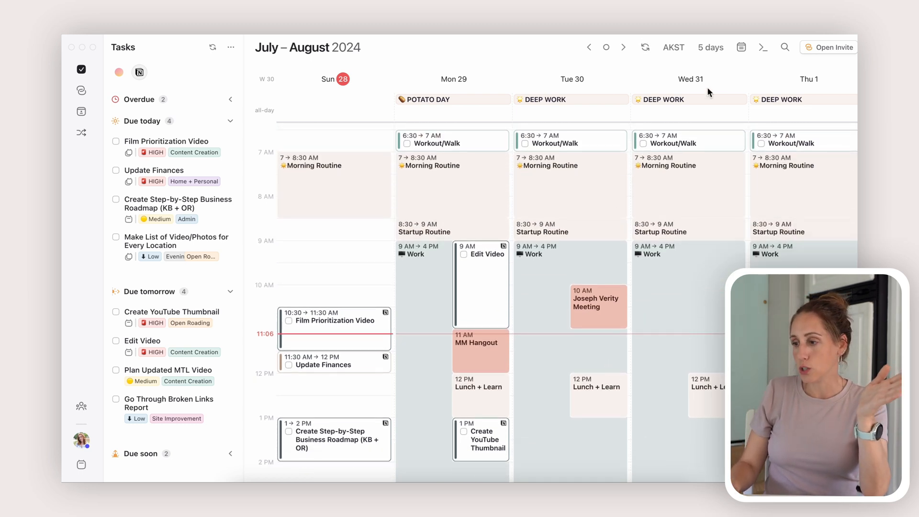
{"action": "left_click", "coordinate": [744, 49]}
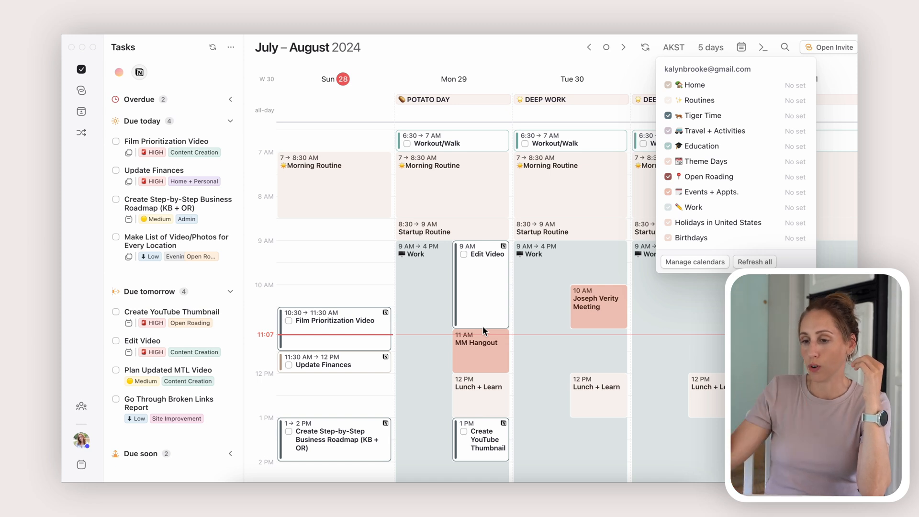
{"action": "left_click", "coordinate": [536, 66]}
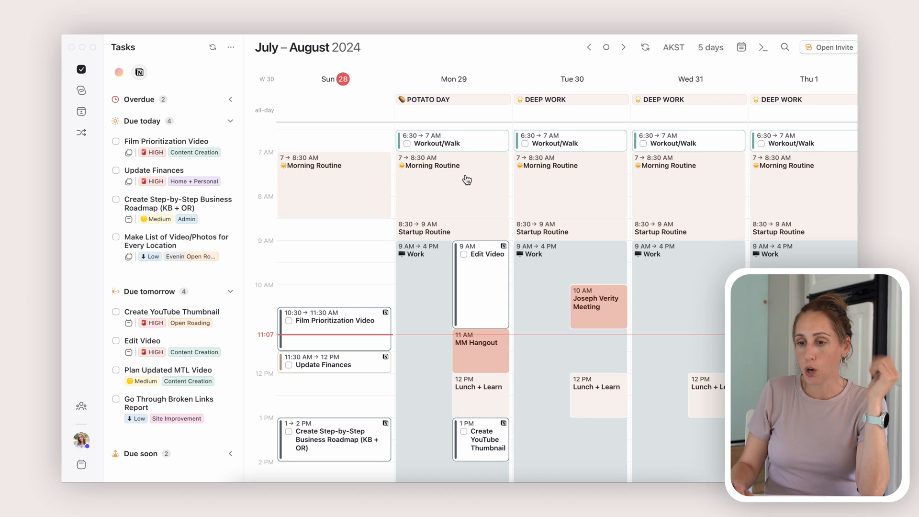
Step: Collapse the lists of tasks due tomorrow and due today
{"action": "scroll", "coordinate": [419, 334], "scroll_direction": "down", "scroll_amount": 5}
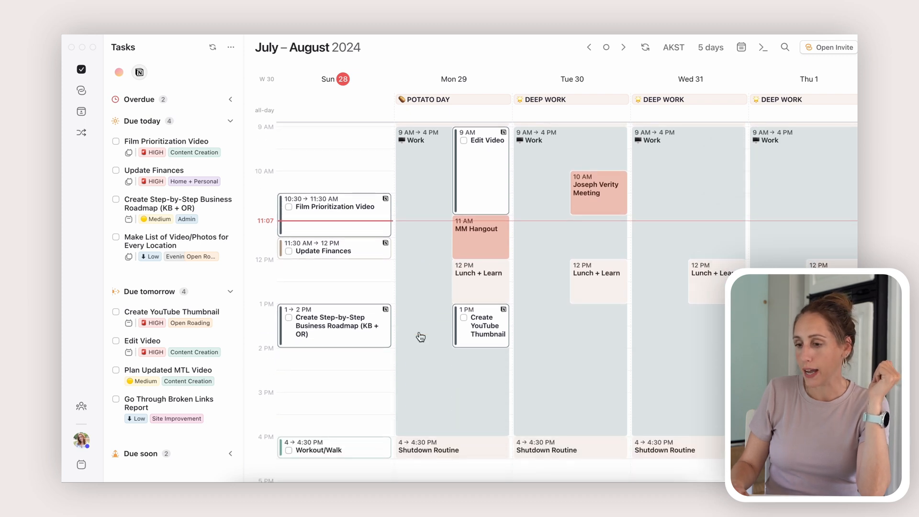
{"action": "left_click", "coordinate": [230, 292]}
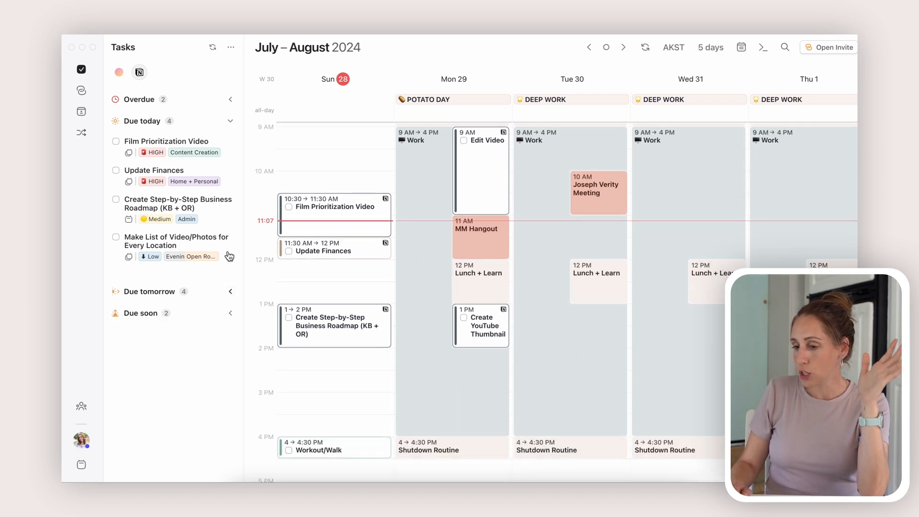
{"action": "left_click", "coordinate": [230, 124]}
{"action": "scroll", "coordinate": [436, 300], "scroll_direction": "up", "scroll_amount": 4}
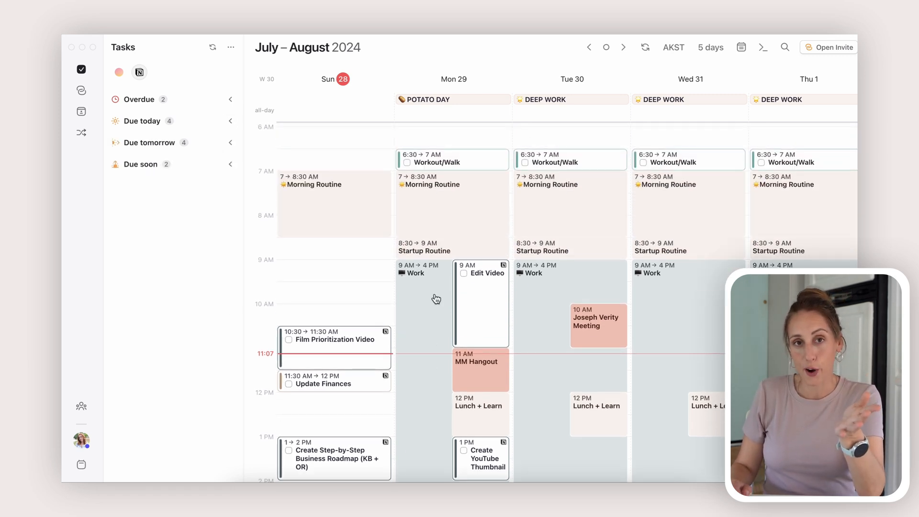
{"action": "scroll", "coordinate": [436, 300], "scroll_direction": "down", "scroll_amount": 1}
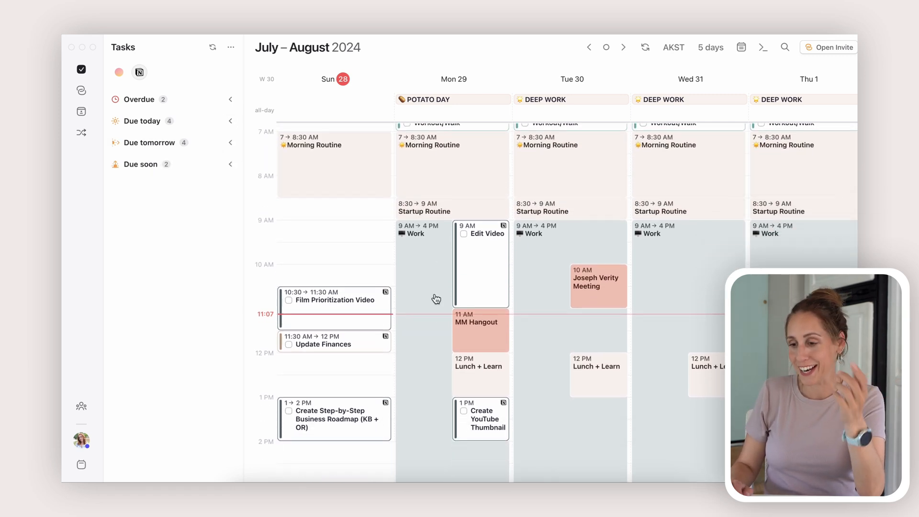
Step: Mark Sunday's Film Prioritization Video task as completed and move Create YouTube Thumbnail to Tuesday 30 at 1 PM
{"action": "left_click", "coordinate": [289, 302]}
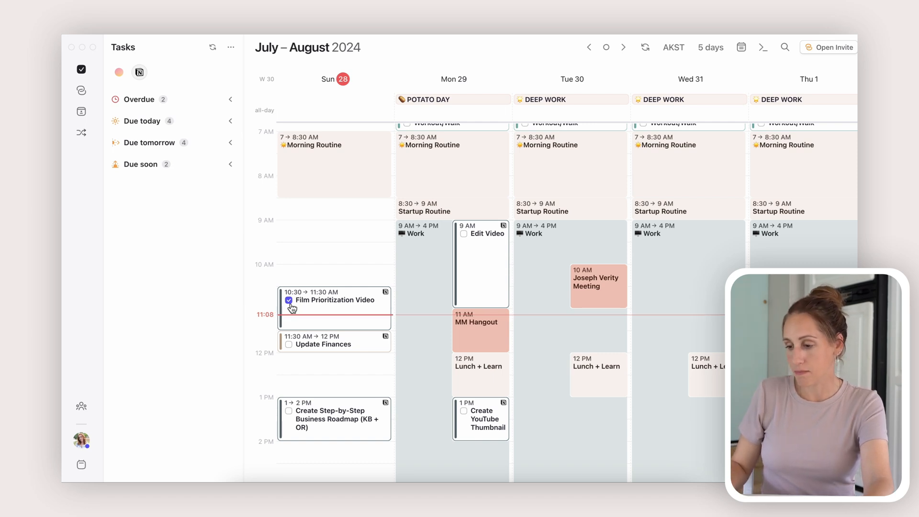
{"action": "scroll", "coordinate": [501, 336], "scroll_direction": "down", "scroll_amount": 2}
{"action": "left_click_drag", "start_coordinate": [500, 332], "coordinate": [561, 359]}
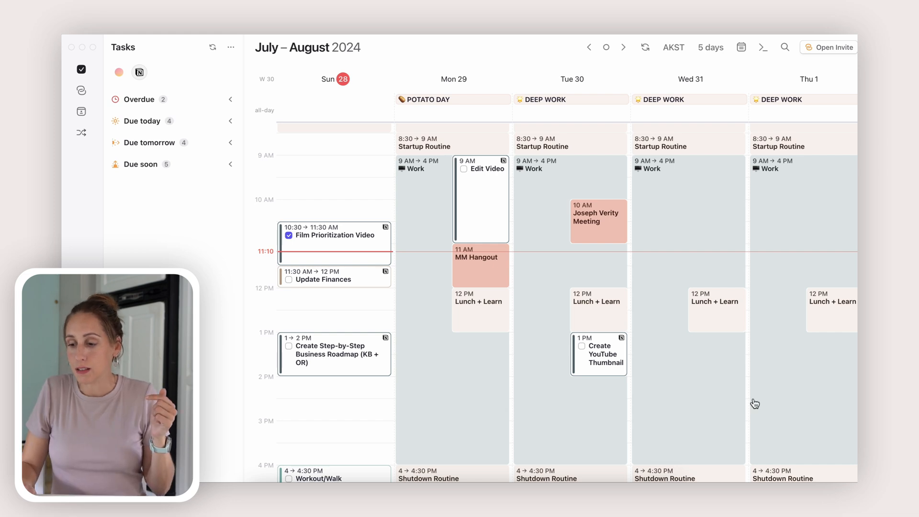
Step: Switch to Notion to check the dashboard's task list, and return to the calendar app
{"action": "key", "text": "super+Tab"}
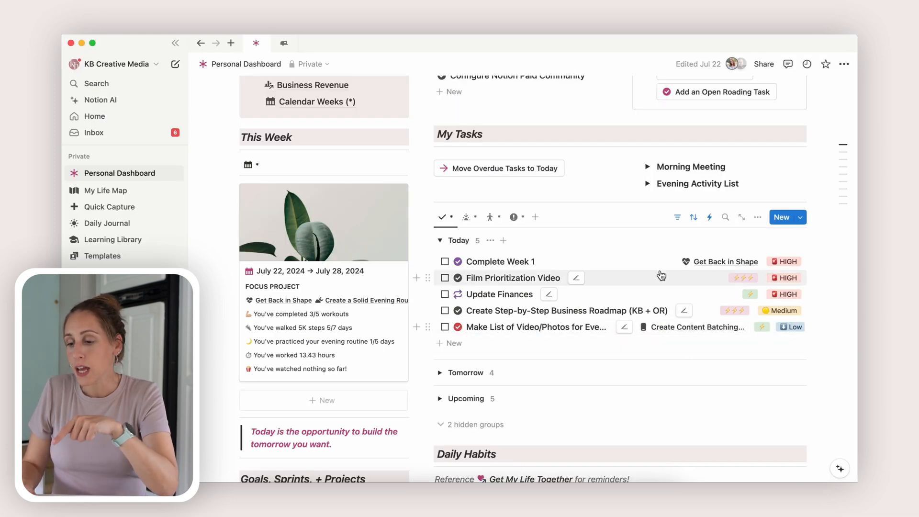
{"action": "left_click", "coordinate": [500, 481]}
{"action": "scroll", "coordinate": [590, 399], "scroll_direction": "up", "scroll_amount": 3}
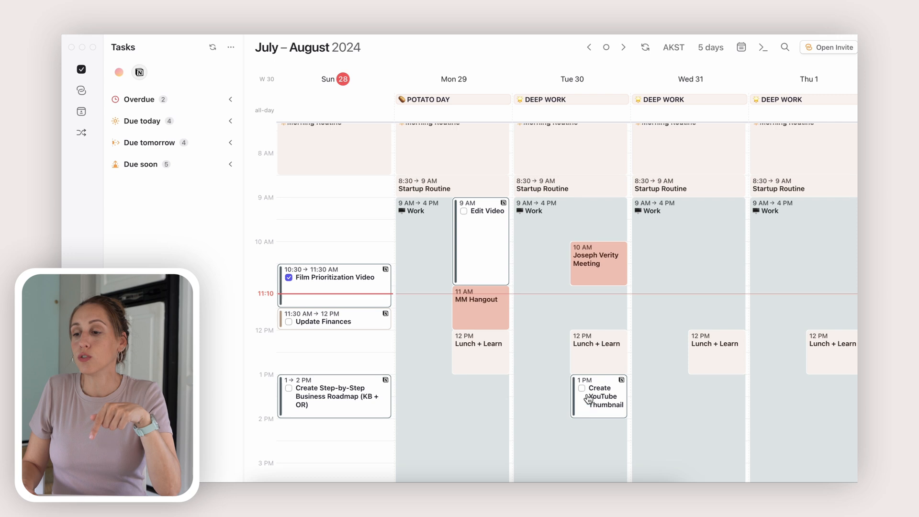